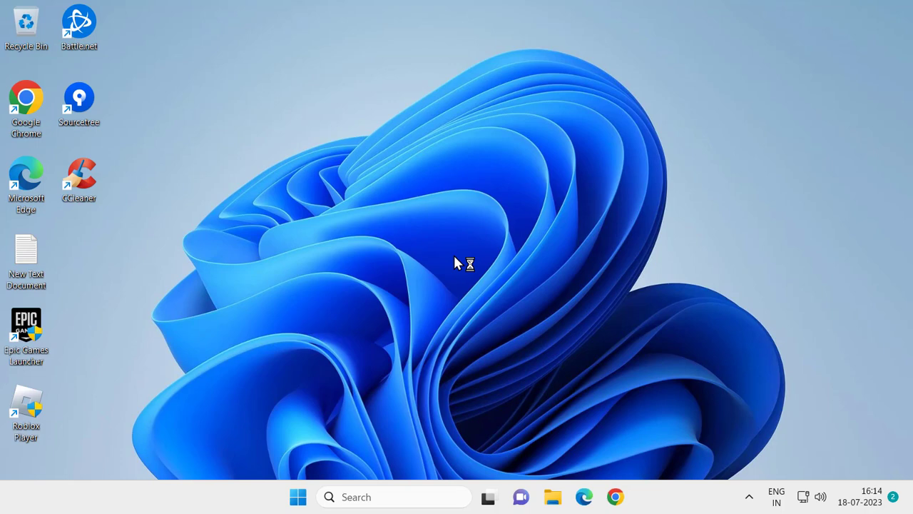
Uninstall Epic Games Launcher from Control Panel's Programs and Features, then close the window
click(385, 496)
text(control Panel)
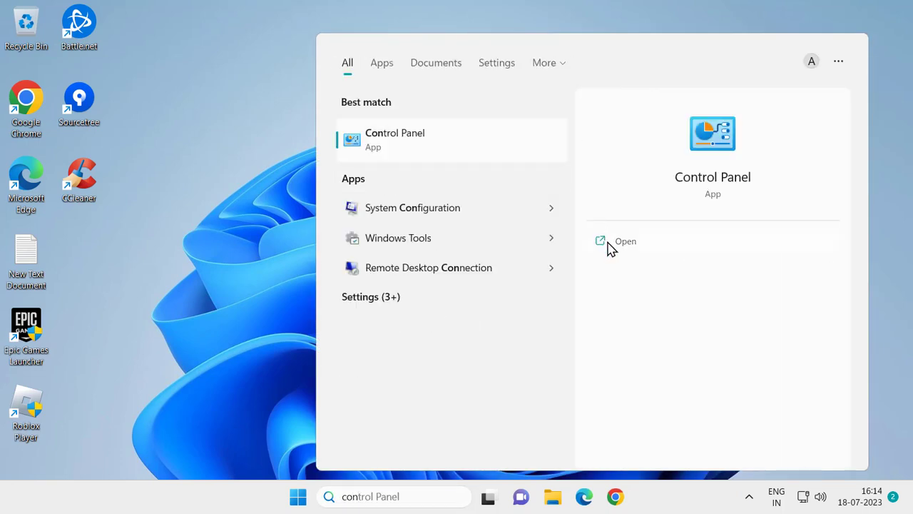
click(610, 253)
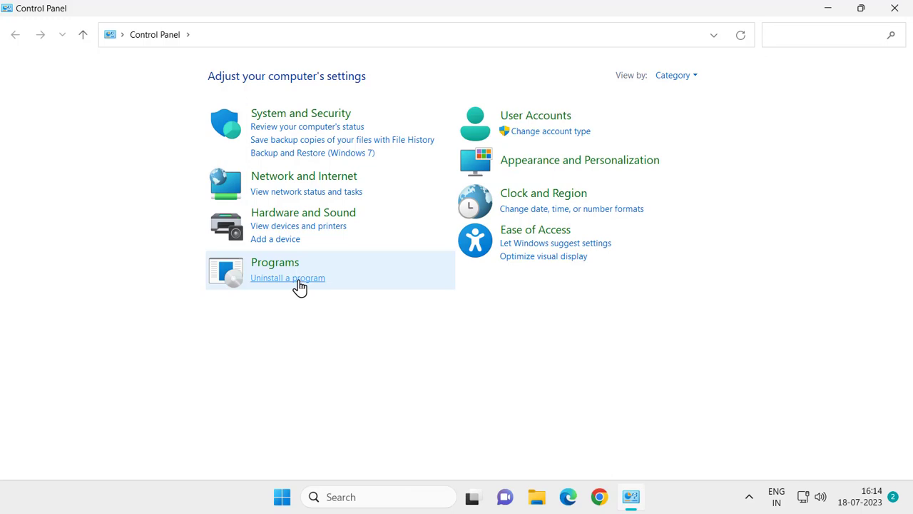
click(292, 279)
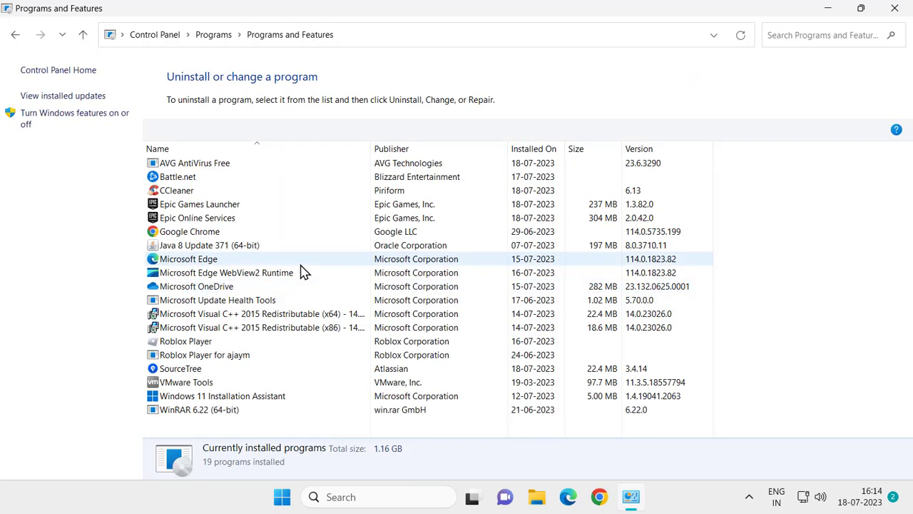
right_click(212, 208)
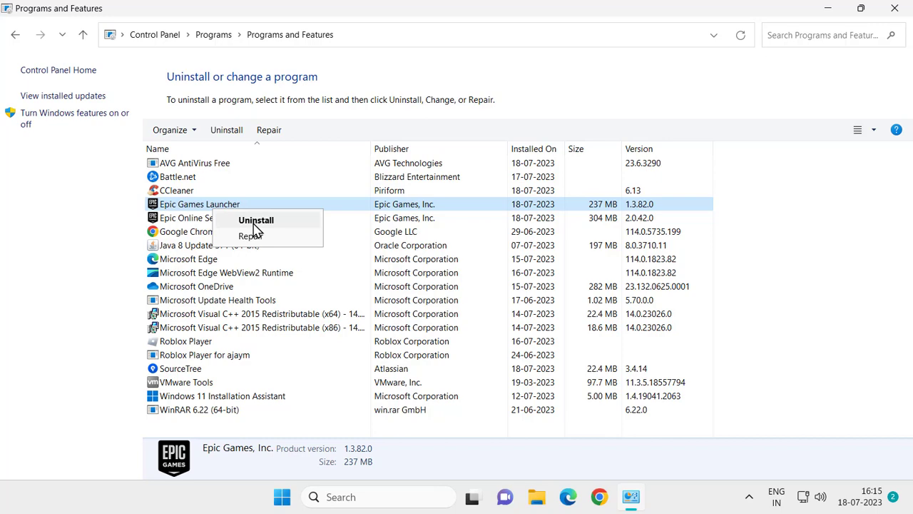
click(895, 8)
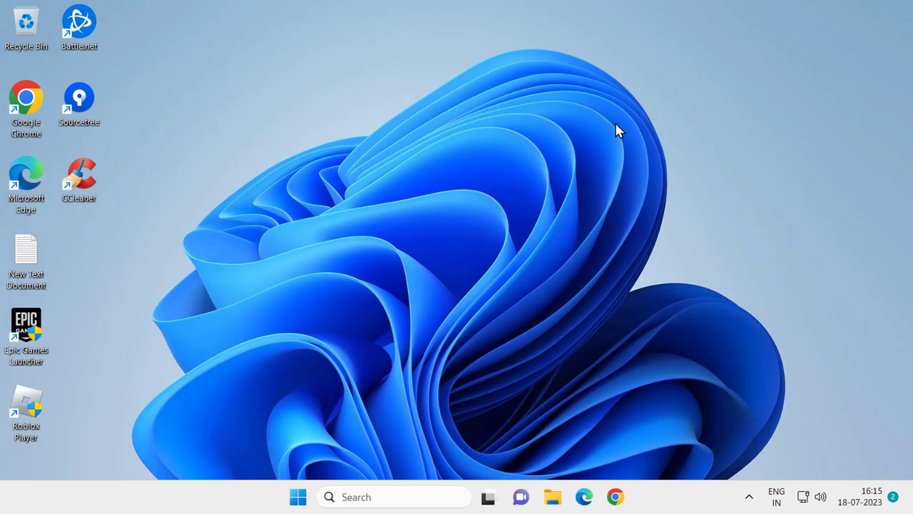
Launch CCleaner and run a Registry scan, which lists 224 issues
double_click(82, 192)
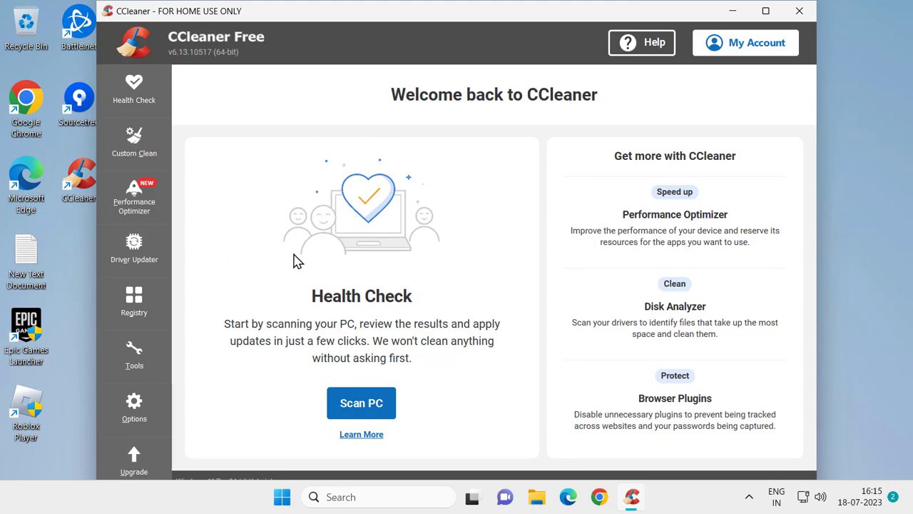
click(139, 316)
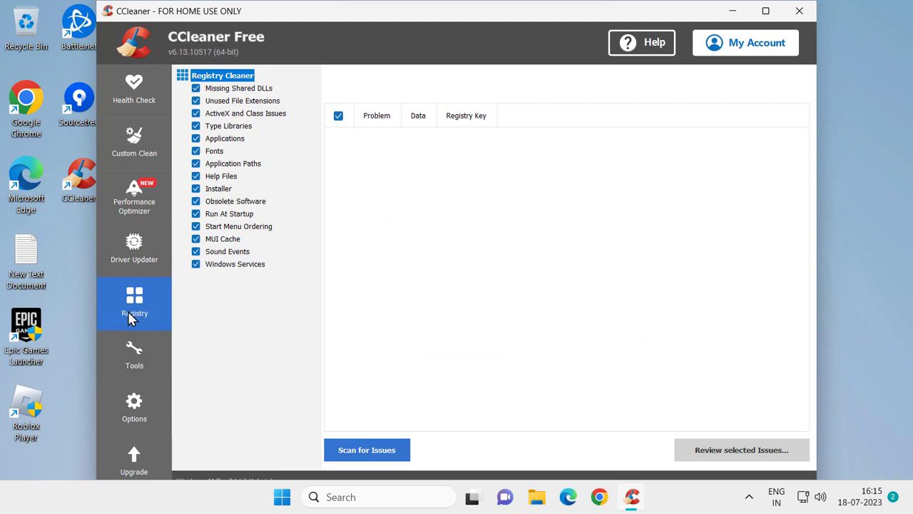
click(377, 458)
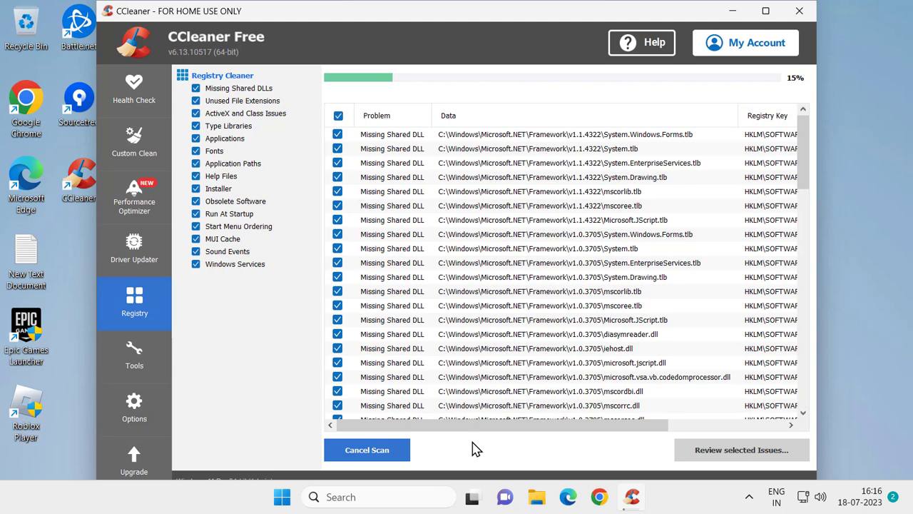
scroll(488, 391, down, 4)
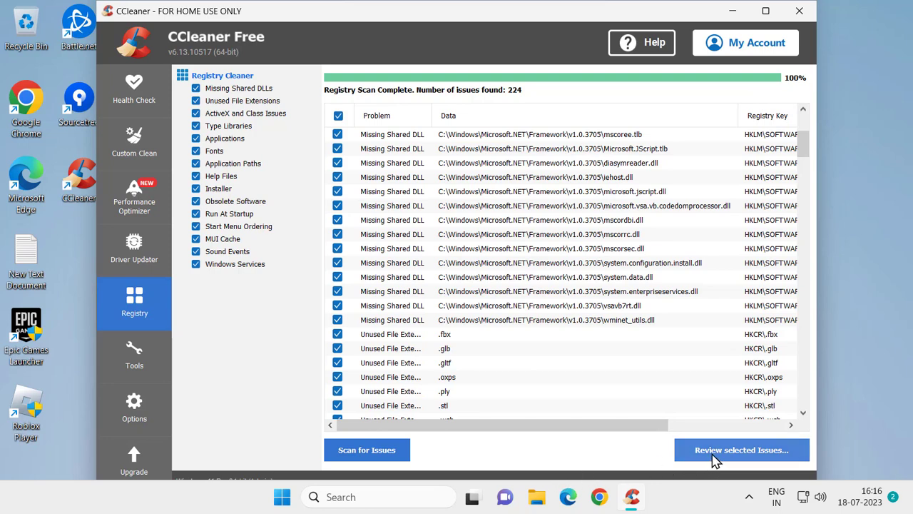
Fix all 224 selected registry issues, declining the registry backup
click(749, 459)
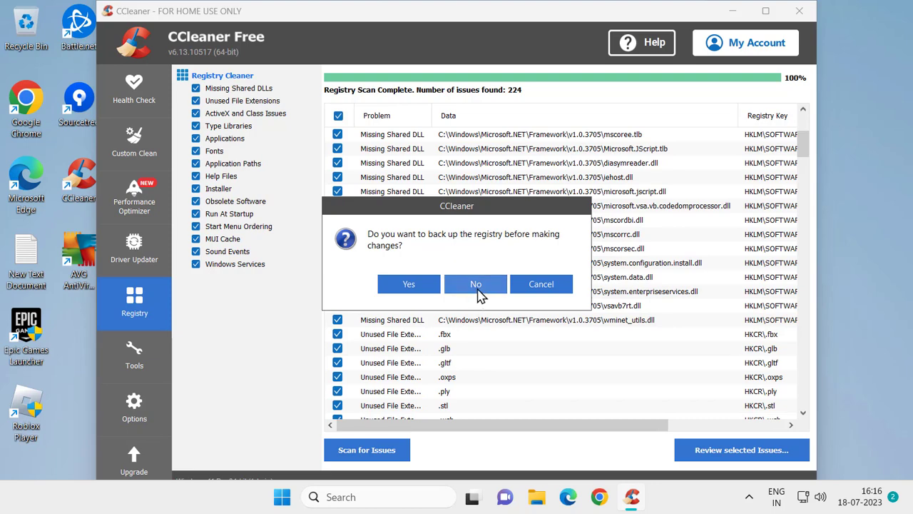
click(477, 285)
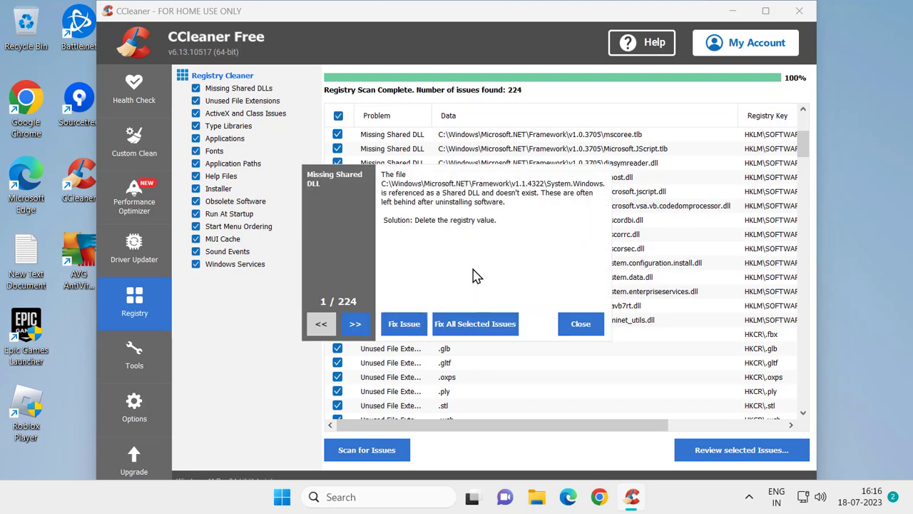
click(466, 329)
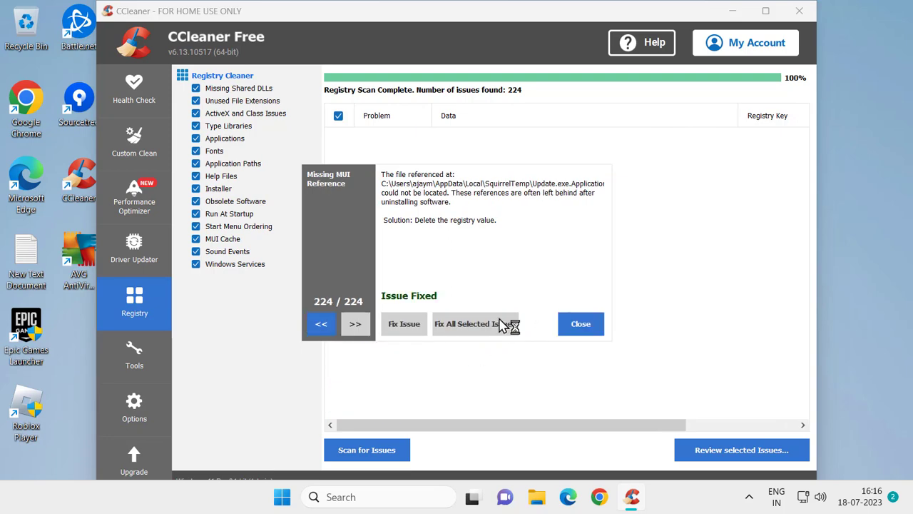
click(582, 328)
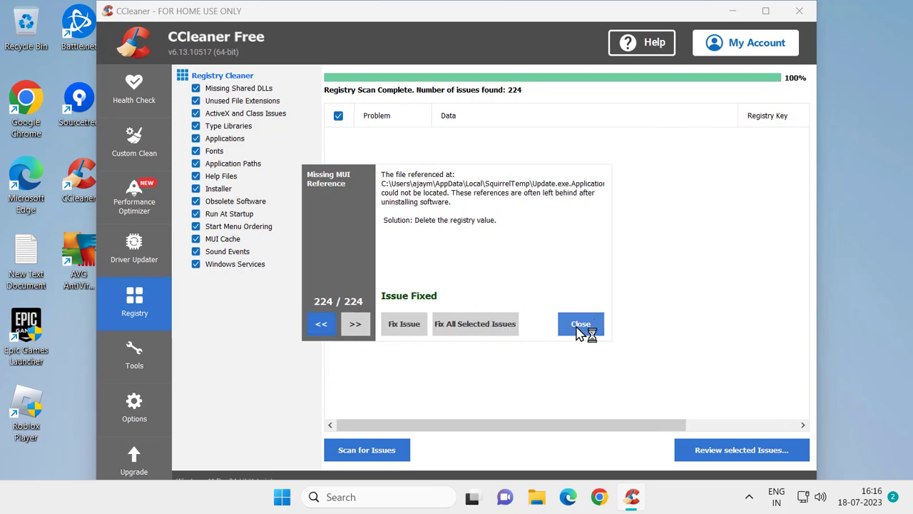
Analyze and run a Custom Clean, letting CCleaner close Edge, to remove 925 MB of junk
click(139, 159)
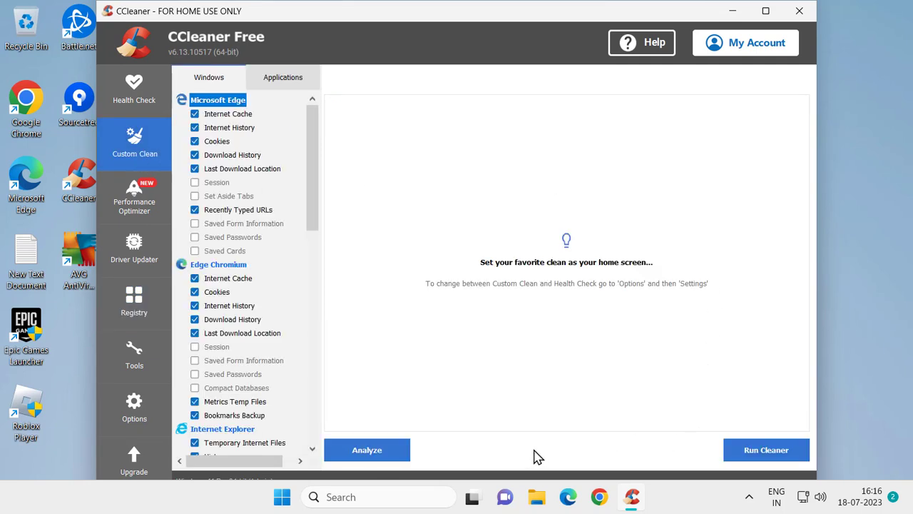
click(383, 456)
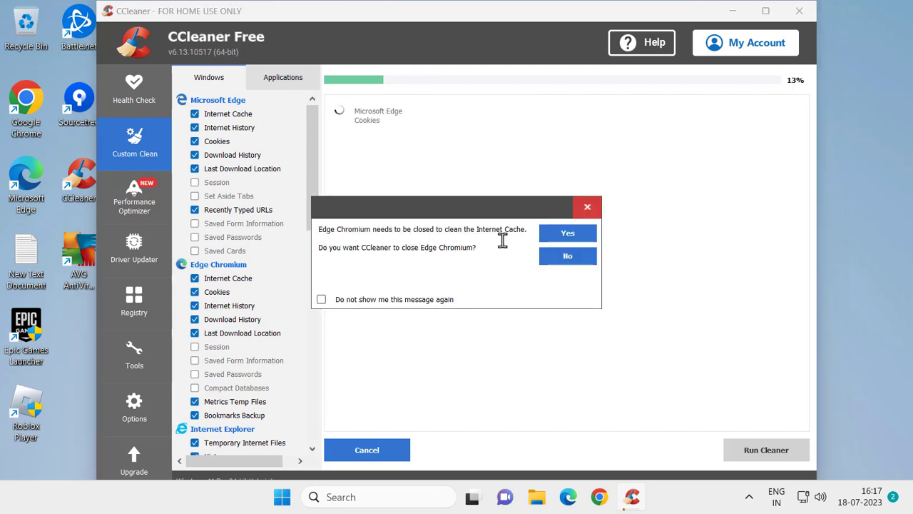
click(566, 236)
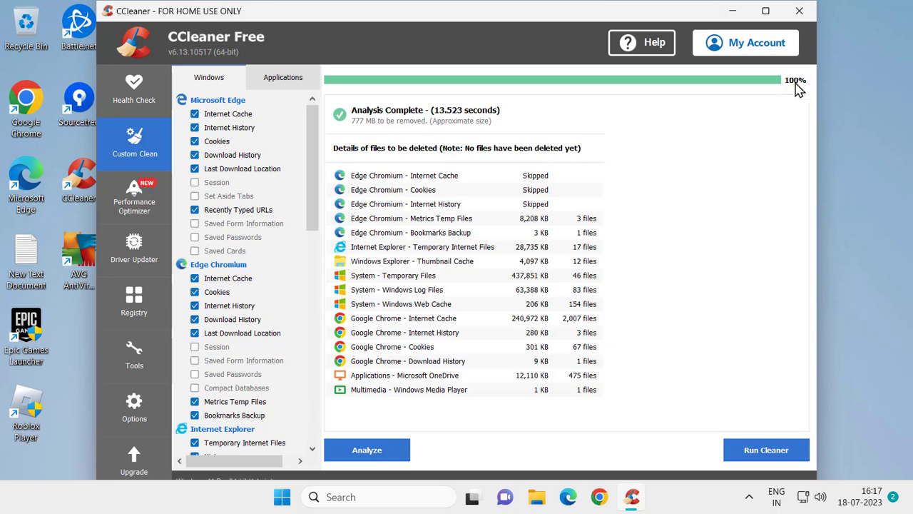
click(750, 458)
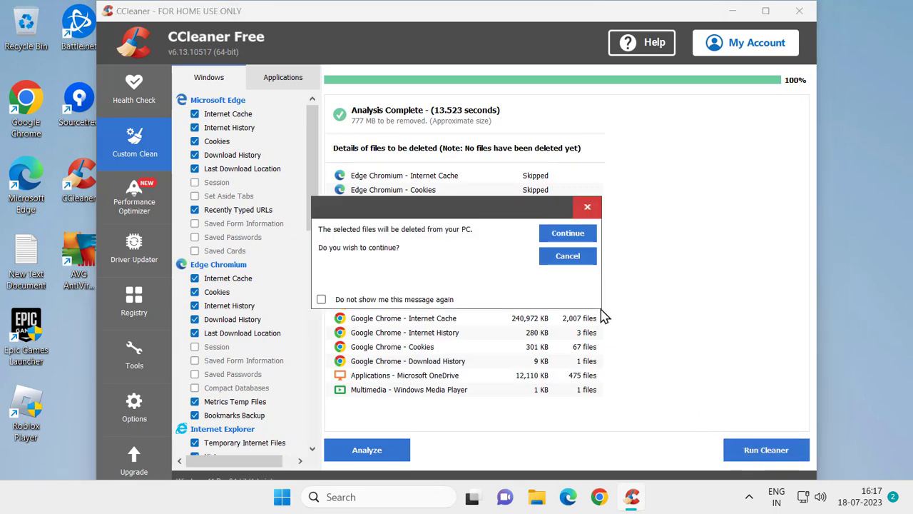
click(571, 235)
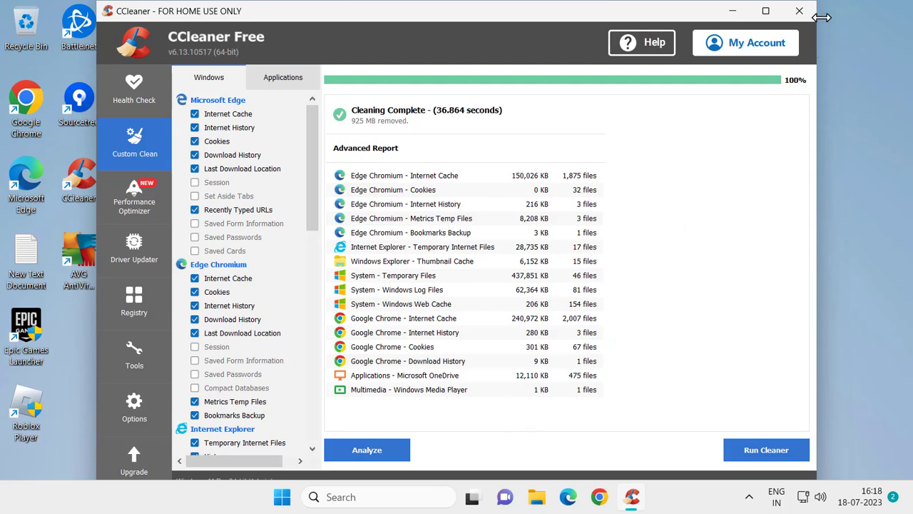
Close CCleaner and search Google for 'epic games launcher' in Chrome
click(801, 11)
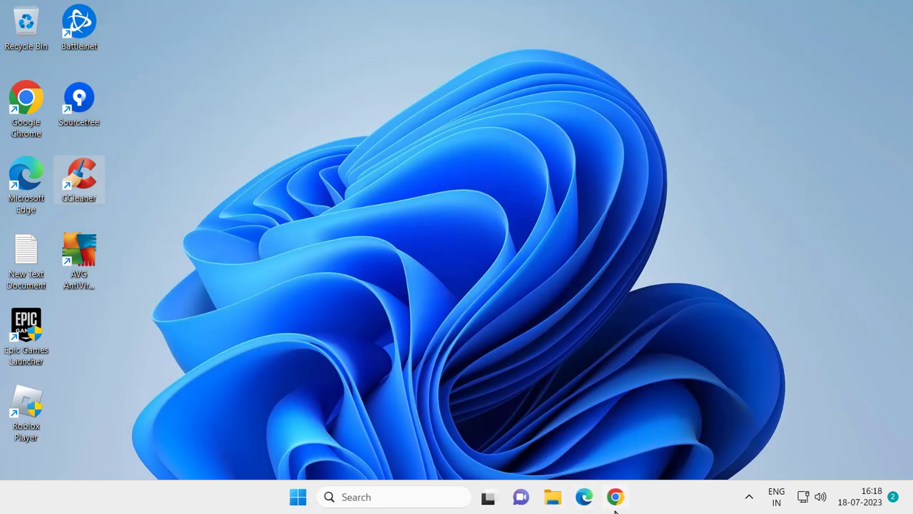
click(615, 500)
click(351, 41)
text(e)
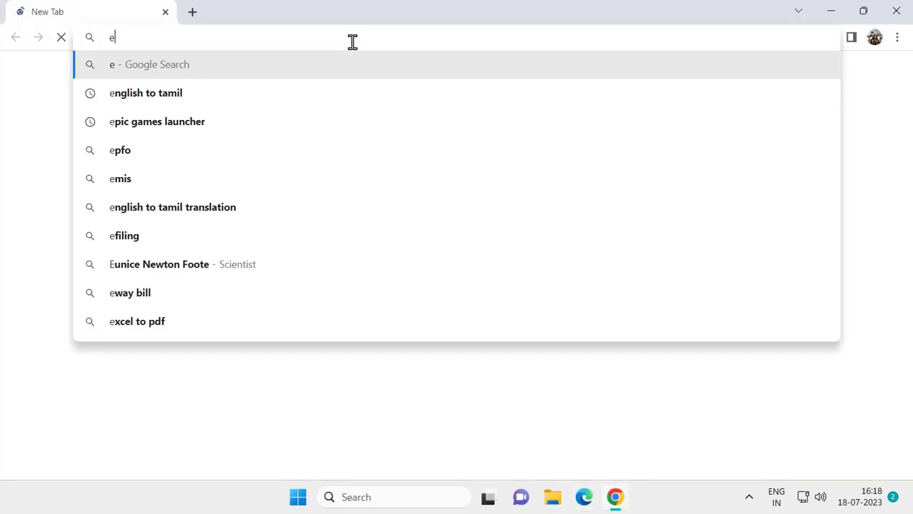
click(303, 123)
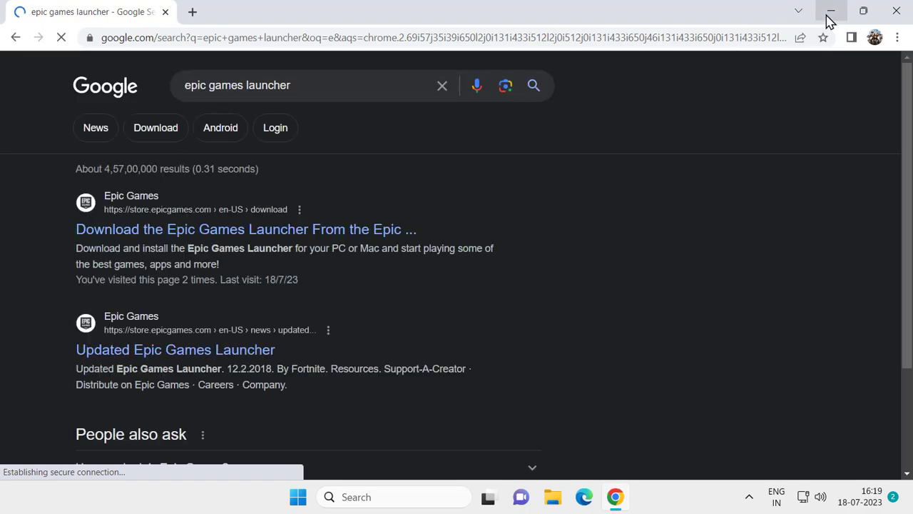
Search for 'firewall network' and open Windows Security's Firewall & network protection
click(828, 15)
click(382, 499)
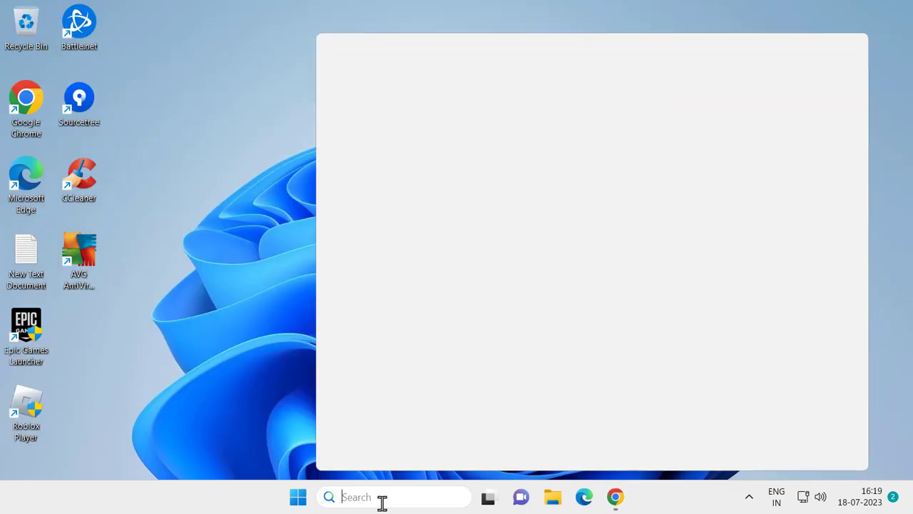
text(fire wa)
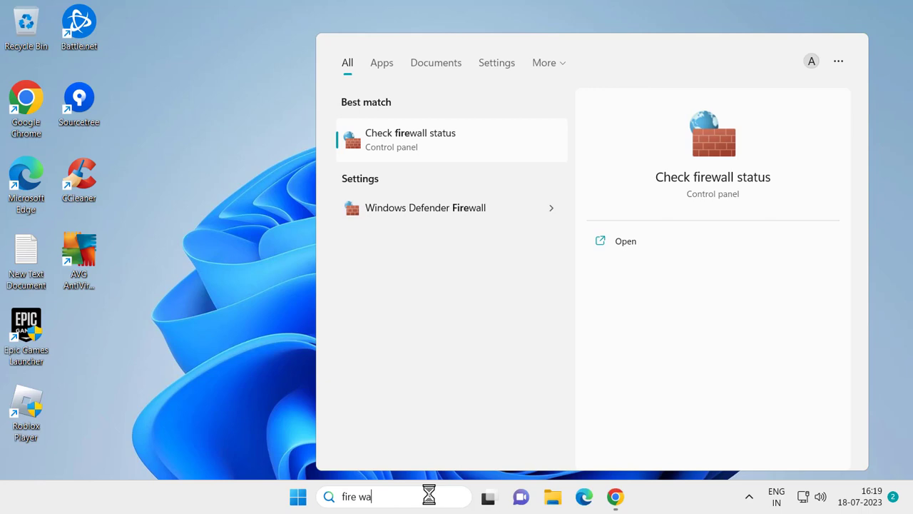
text(ll network)
click(360, 497)
key(BackSpace)
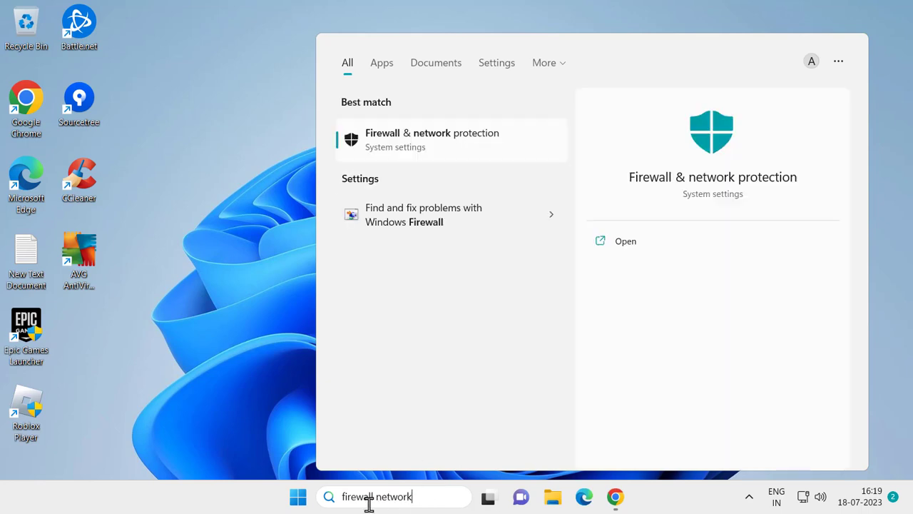
click(414, 497)
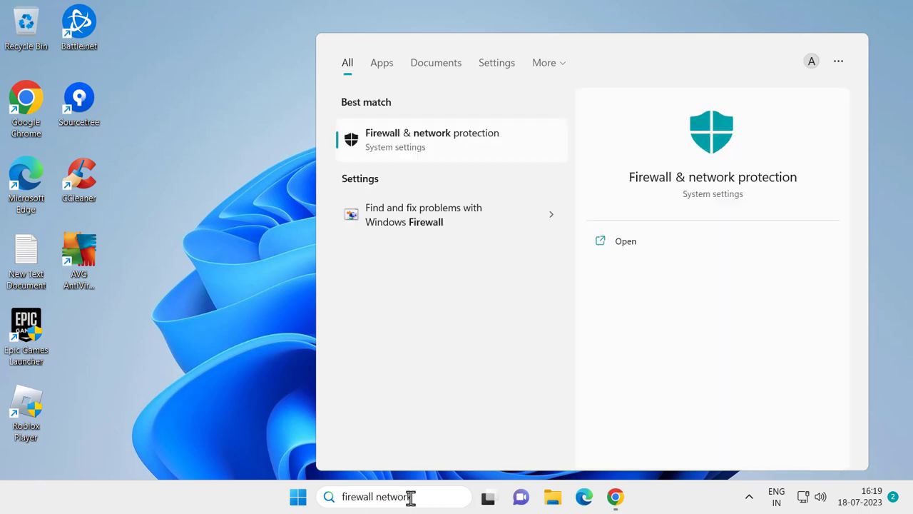
click(461, 155)
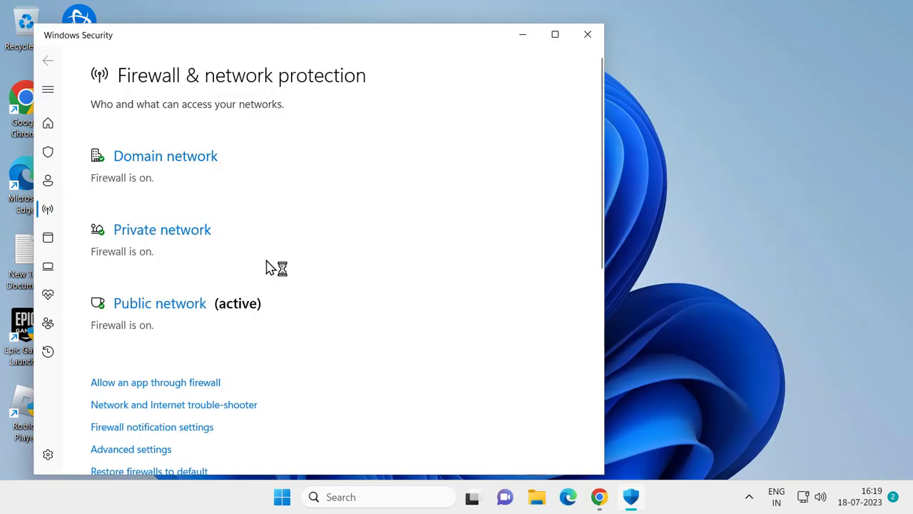
Switch the Private network firewall off and approve the UAC prompt
click(147, 241)
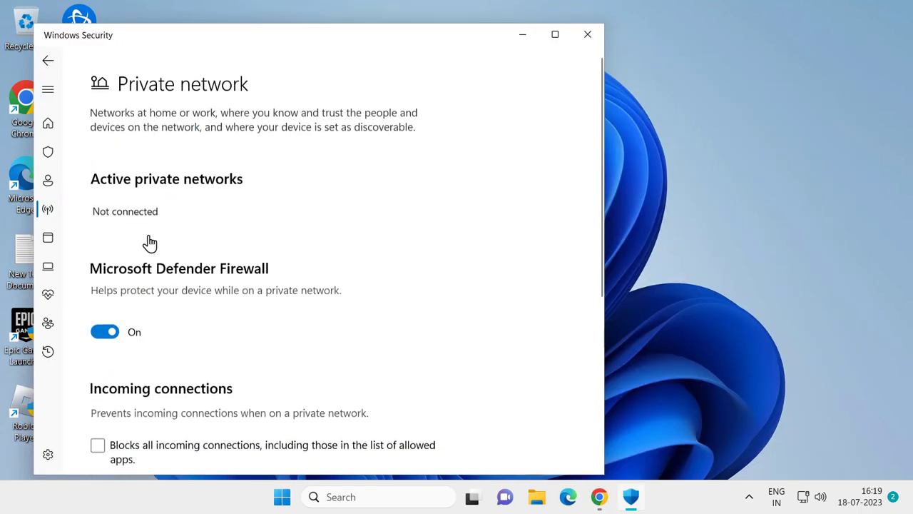
click(118, 323)
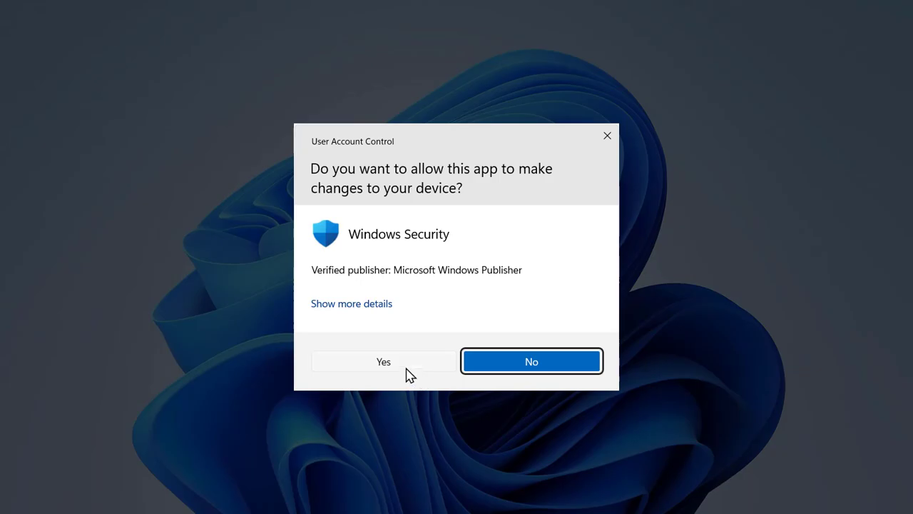
click(406, 367)
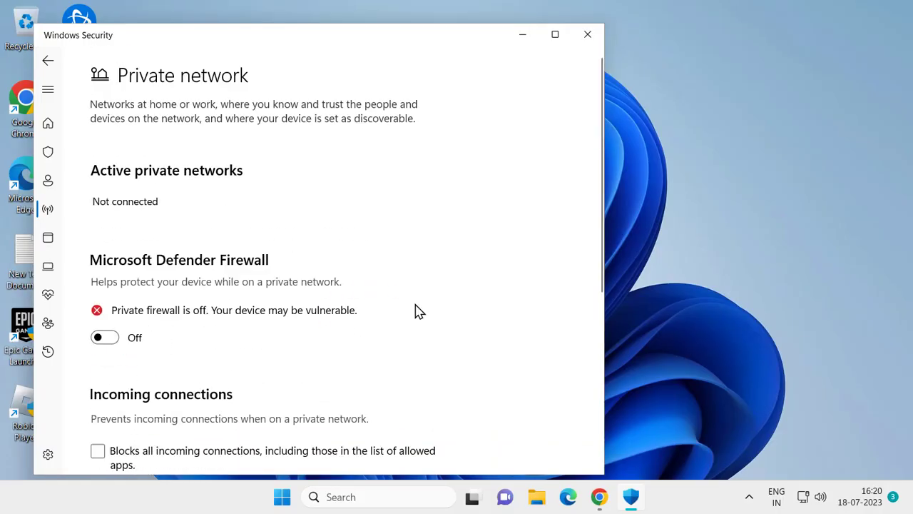
Close Windows Security and select EpicInstaller-15.7.0 in File Explorer
click(587, 39)
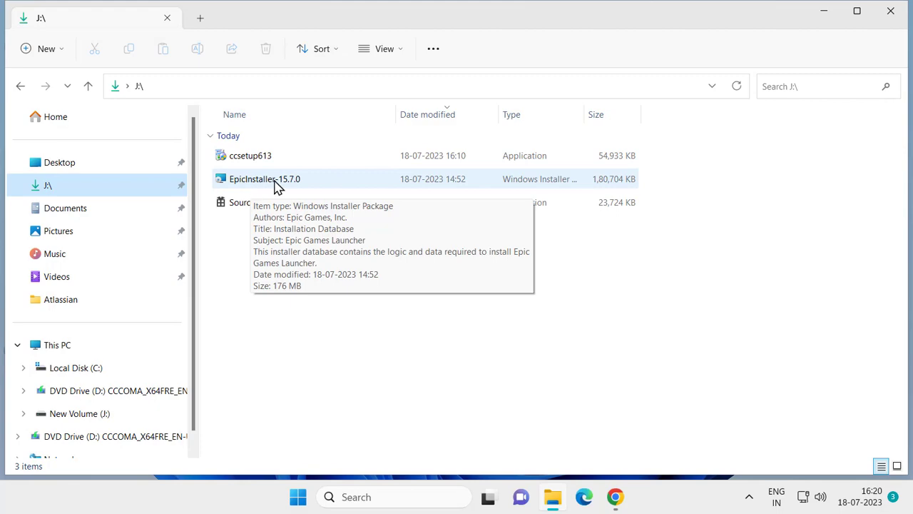
click(277, 184)
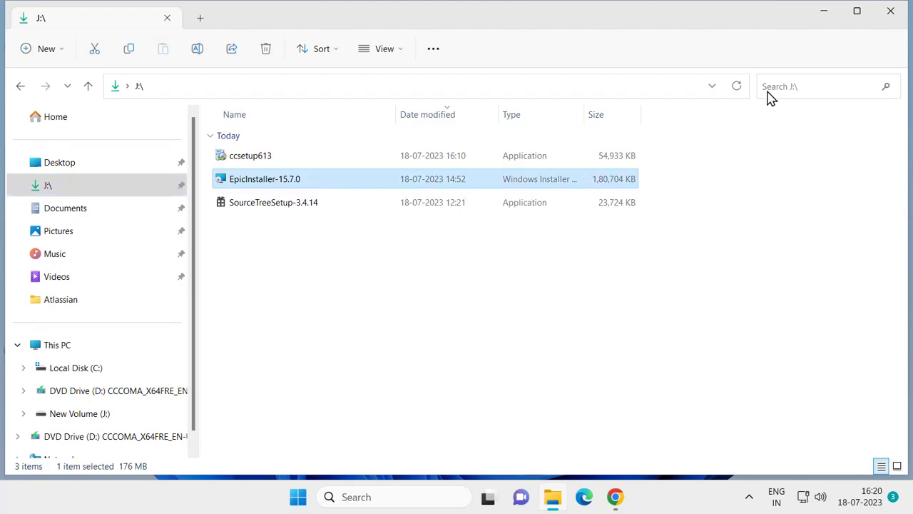
Close the File Explorer window to show the desktop
click(890, 15)
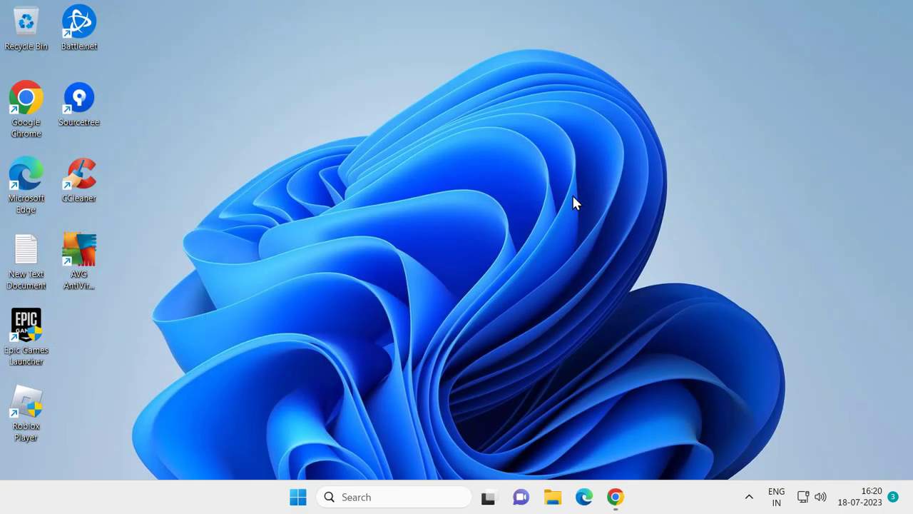